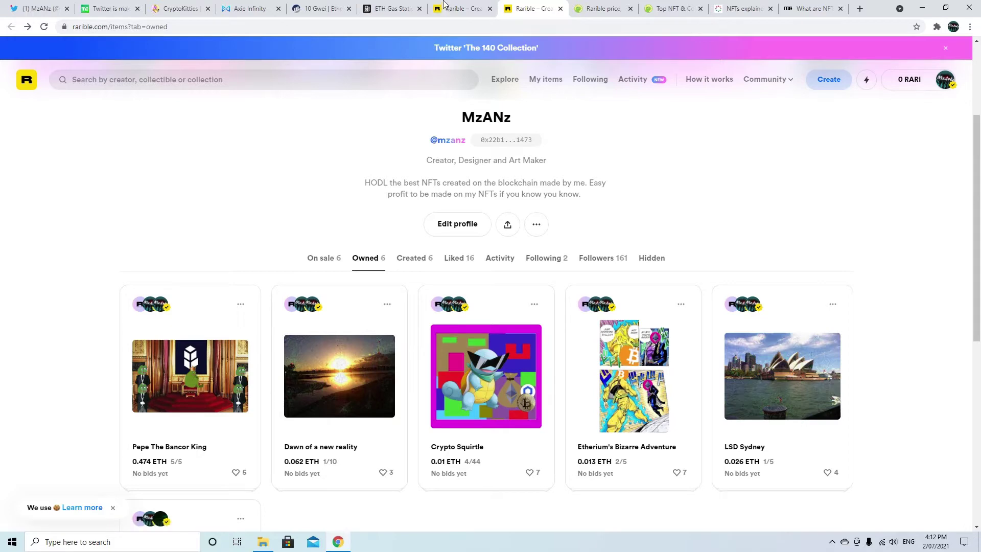
Switch to the Rarible home page and examine its top sellers, live auctions, hot bids and hot collections.
click(445, 6)
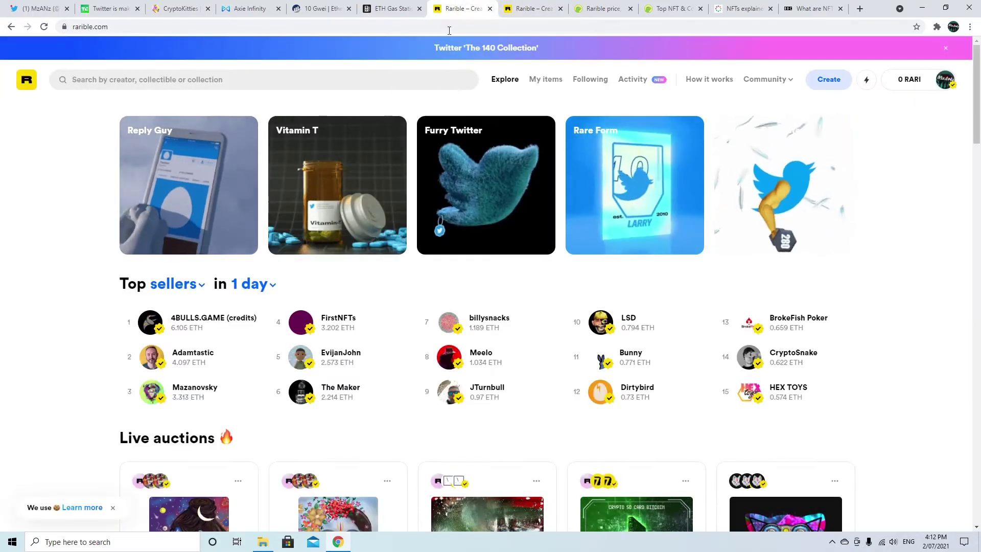
scroll(931, 408, down, 1)
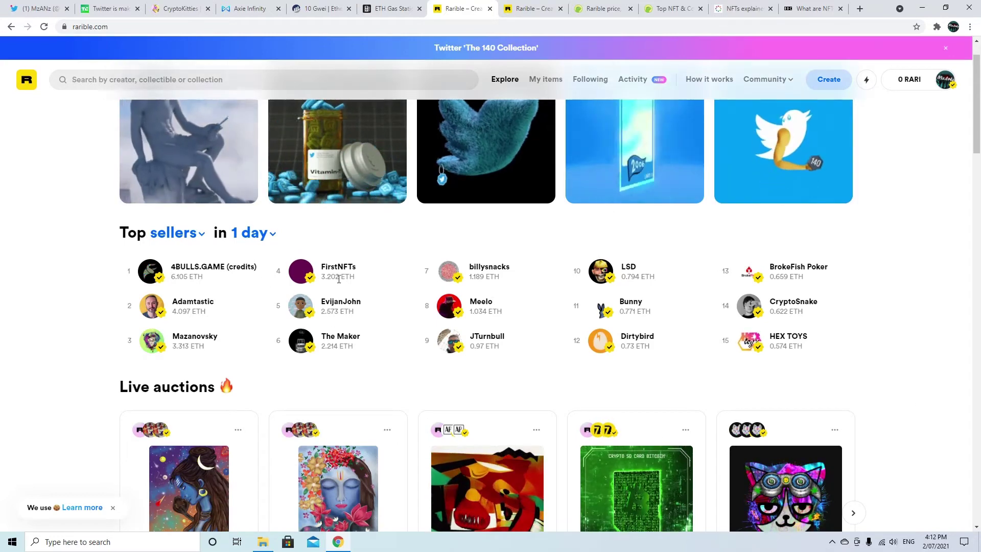
scroll(345, 307, down, 4)
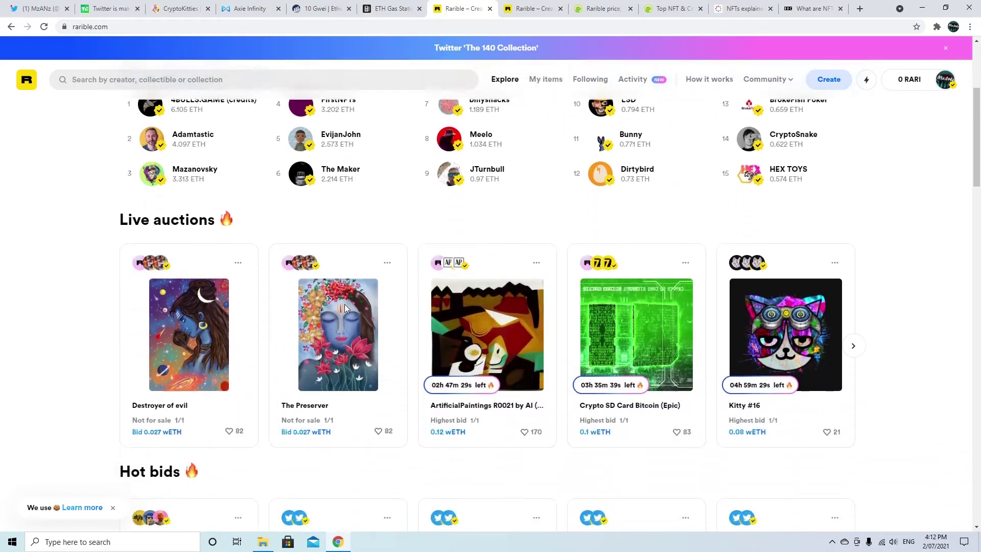
scroll(344, 304, up, 3)
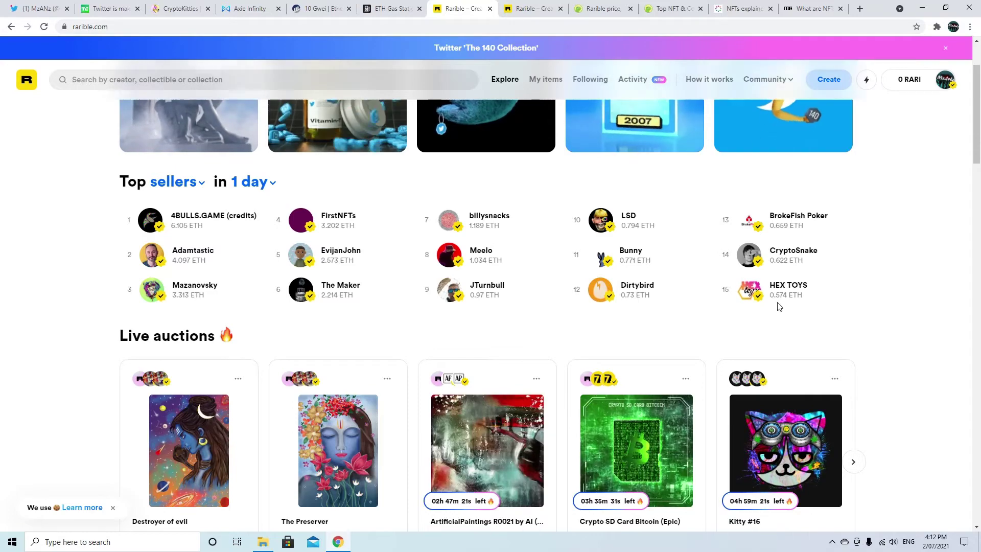
scroll(779, 306, down, 4)
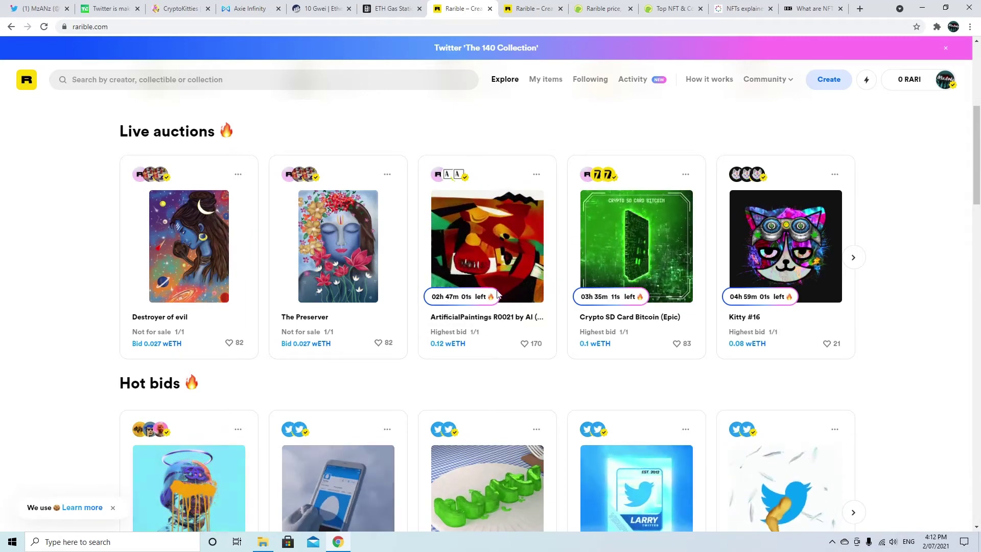
scroll(454, 358, down, 4)
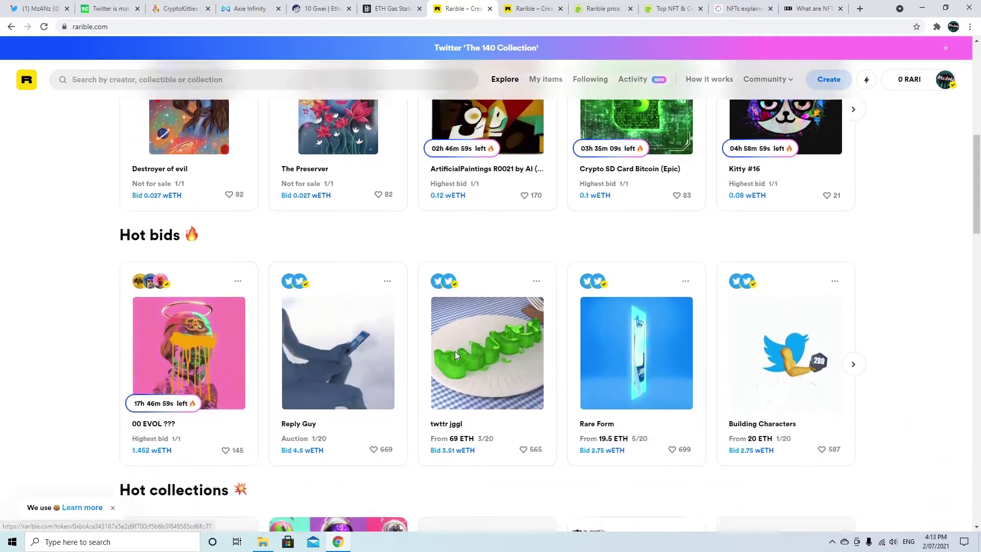
scroll(459, 356, down, 2)
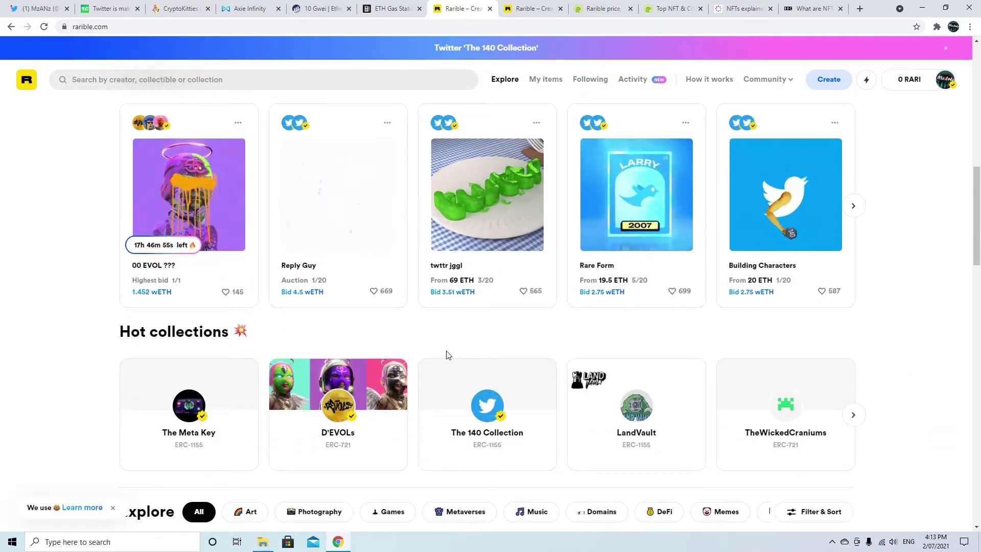
scroll(448, 354, down, 5)
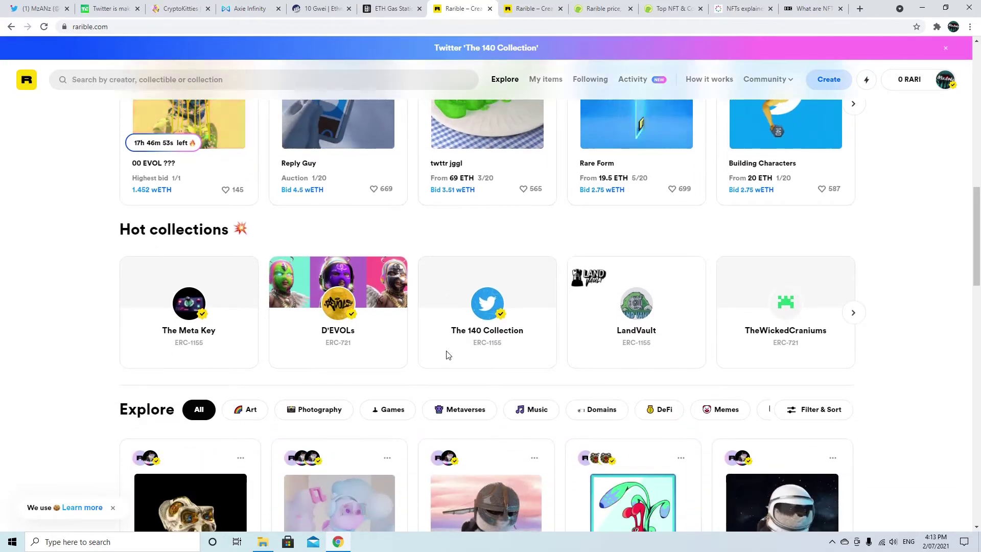
Browse the NFT listings in the Explore section through to the end of the page.
scroll(446, 351, down, 2)
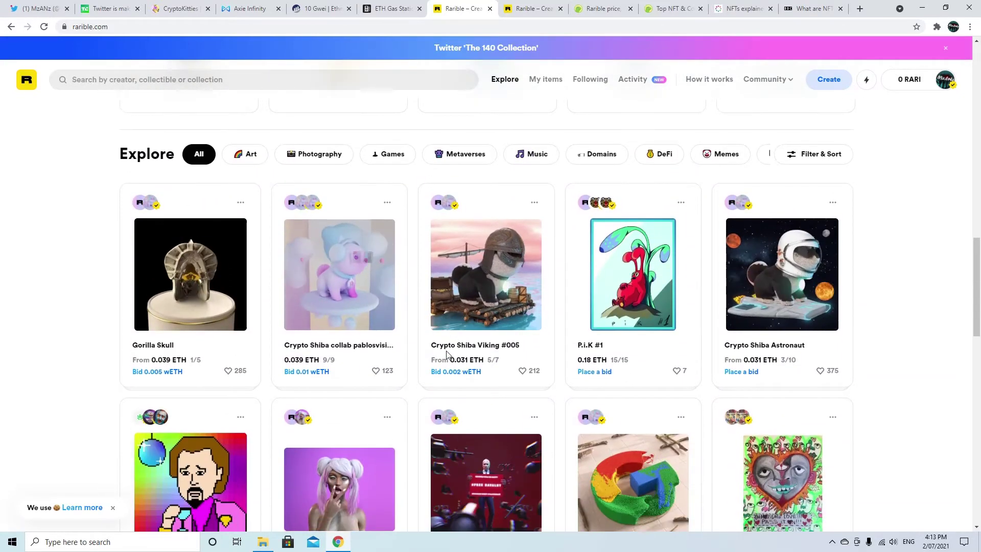
scroll(904, 300, down, 1)
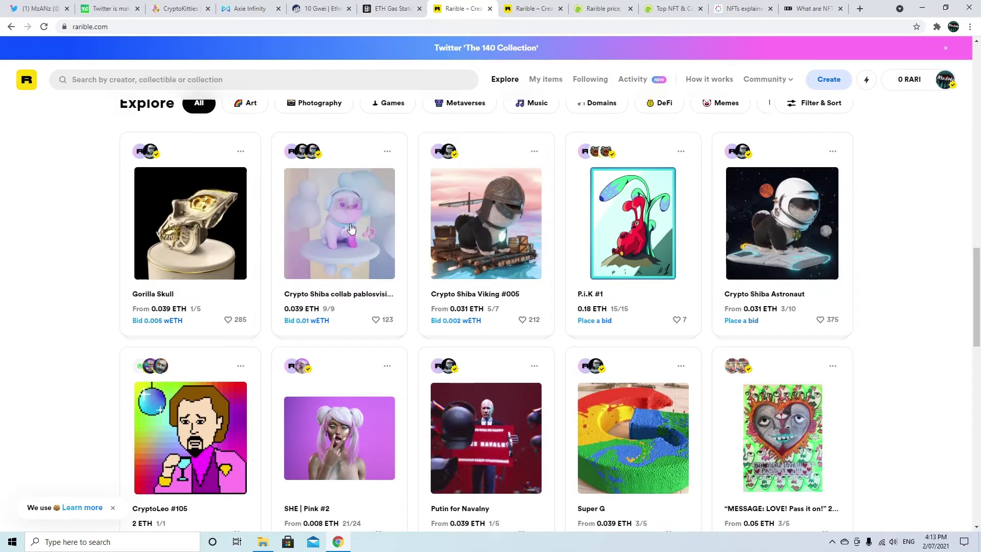
scroll(51, 317, down, 7)
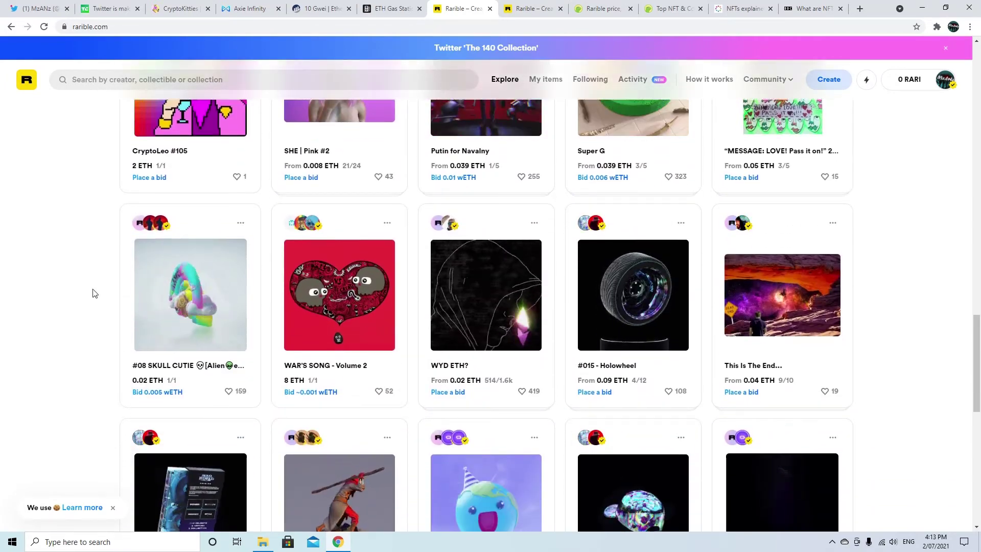
scroll(871, 340, down, 1)
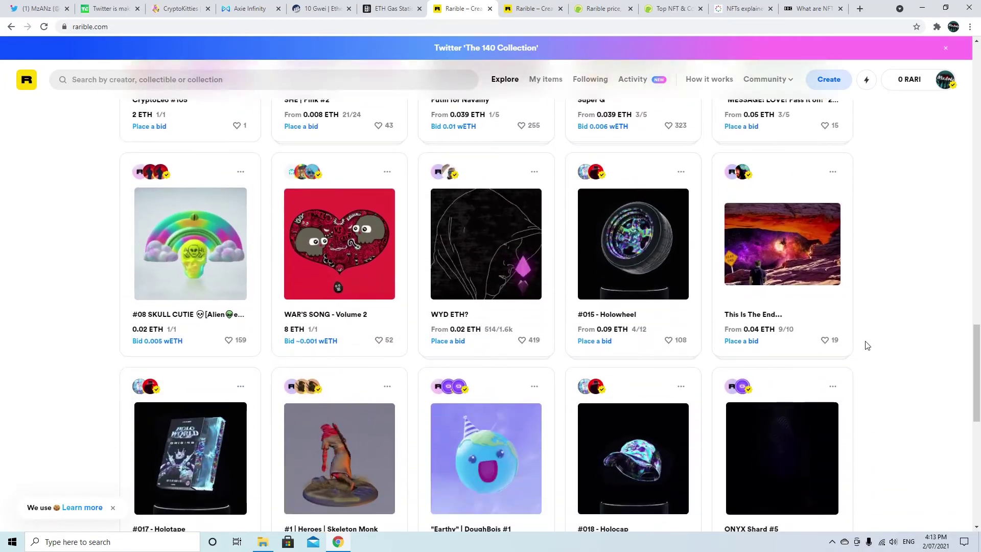
scroll(871, 343, down, 3)
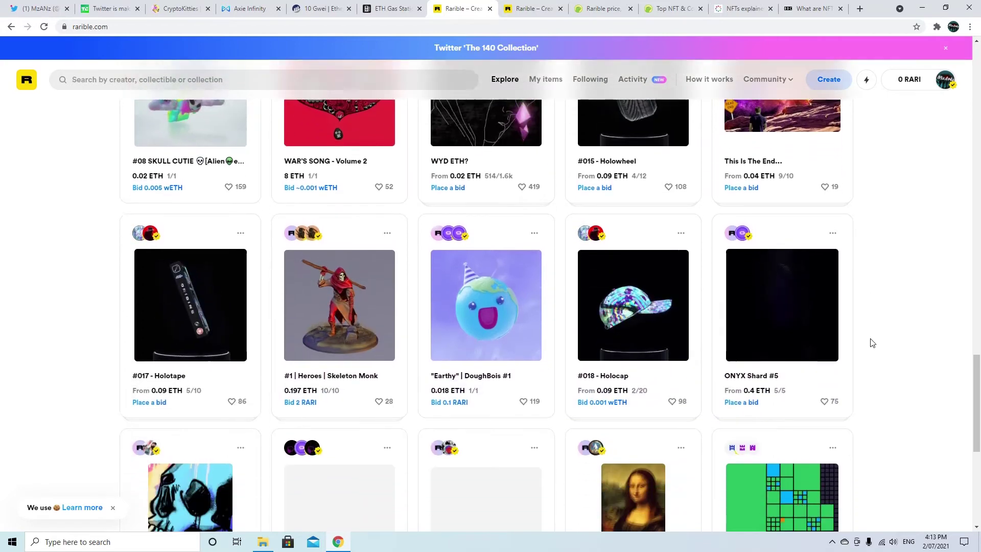
scroll(873, 343, down, 3)
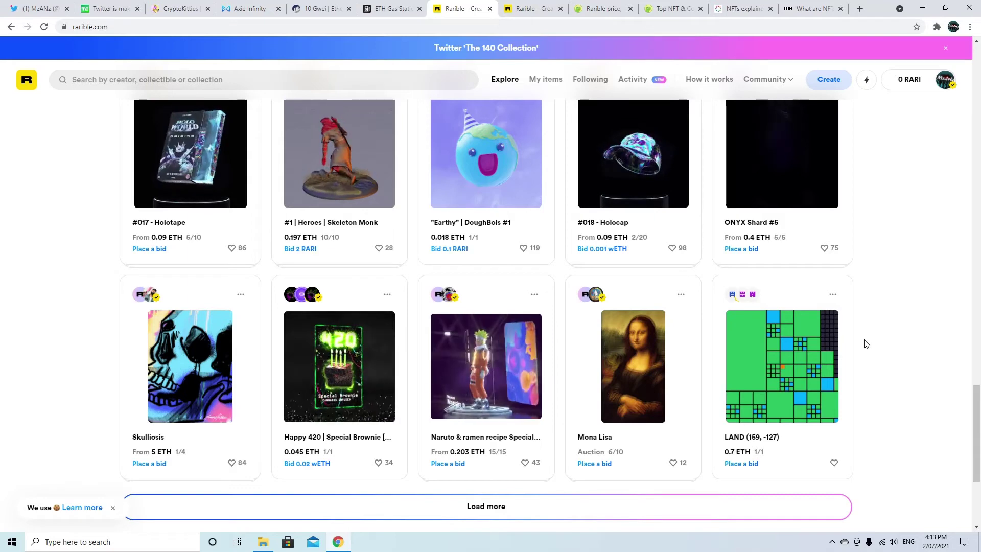
scroll(868, 344, down, 2)
scroll(865, 344, down, 2)
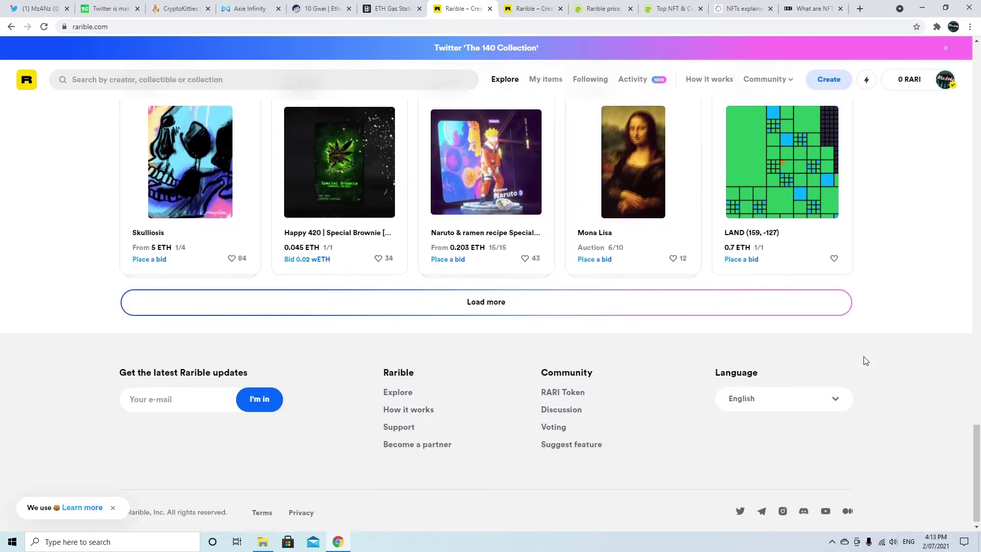
scroll(915, 379, up, 4)
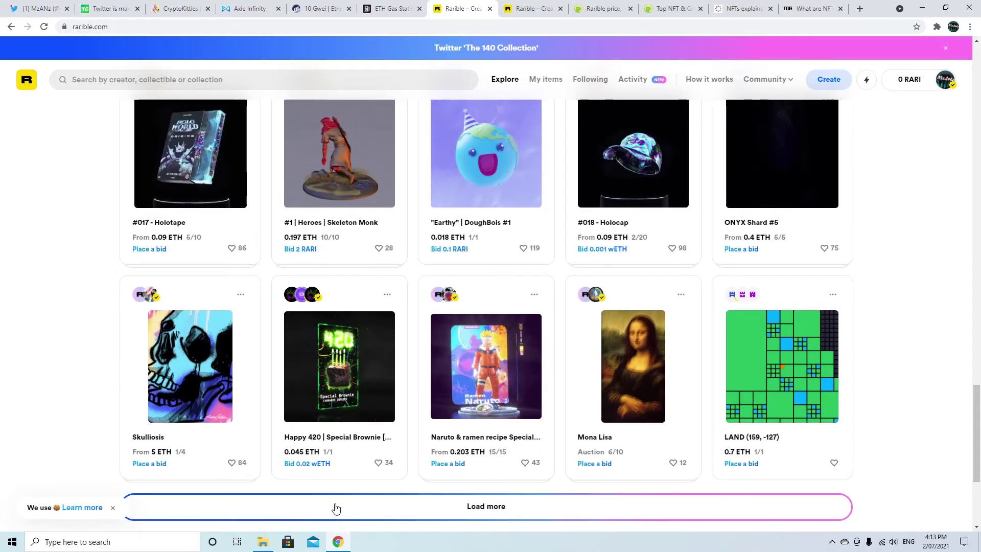
Compare the edition counts of the Happy 420 and Naruto & ramen recipe listings.
drag(332, 459, 325, 455)
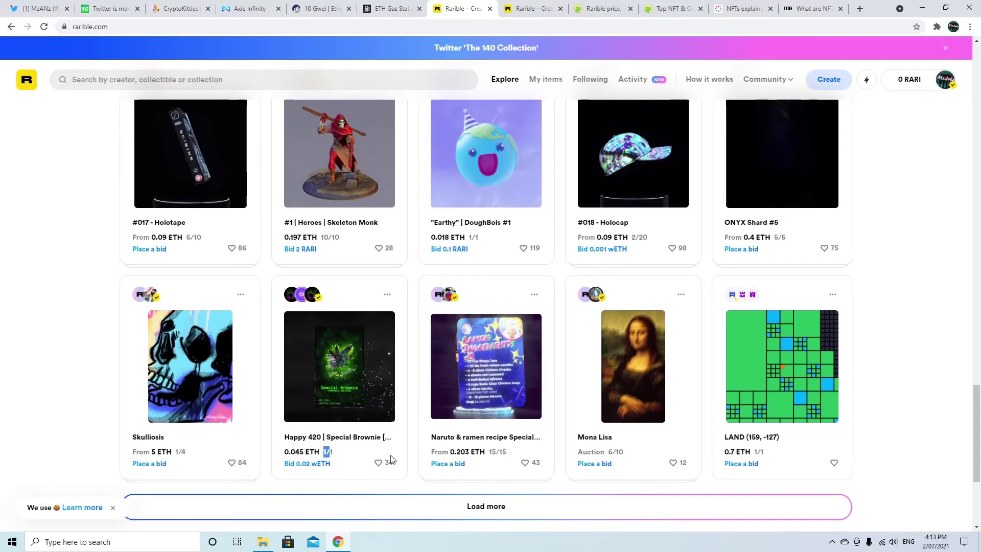
drag(508, 459, 492, 454)
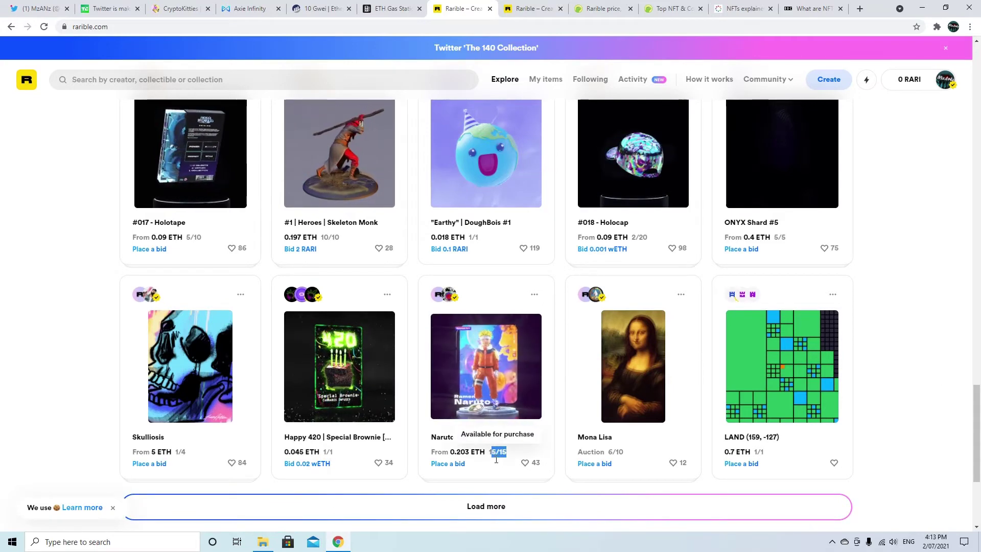
scroll(307, 440, up, 1)
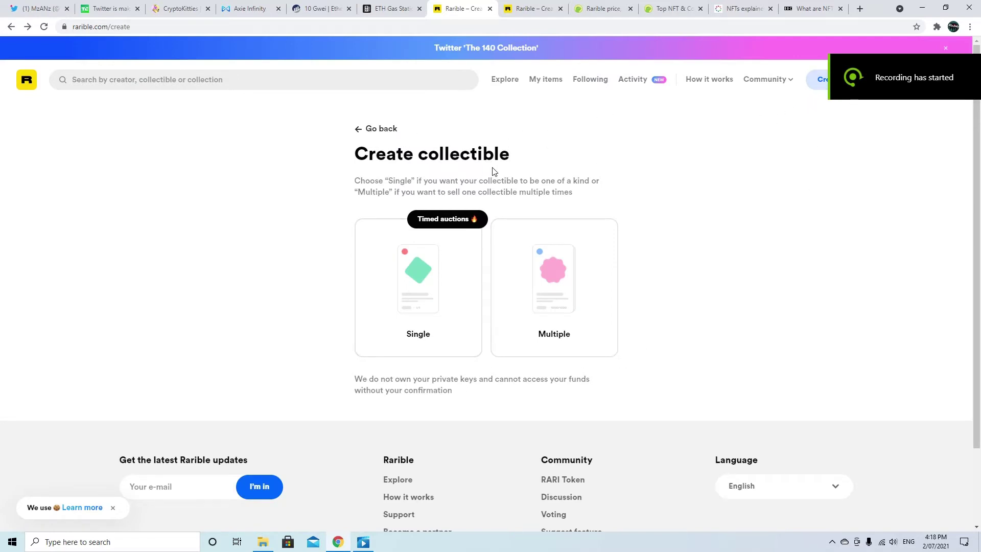
Choose the Single collectible type and review the form's file upload and marketplace sale options.
click(465, 246)
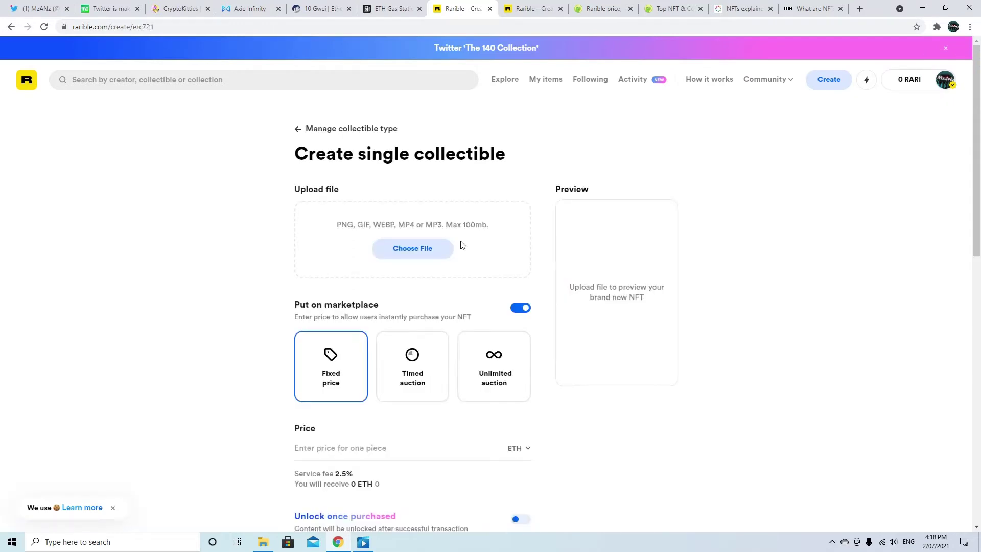
scroll(351, 243, down, 1)
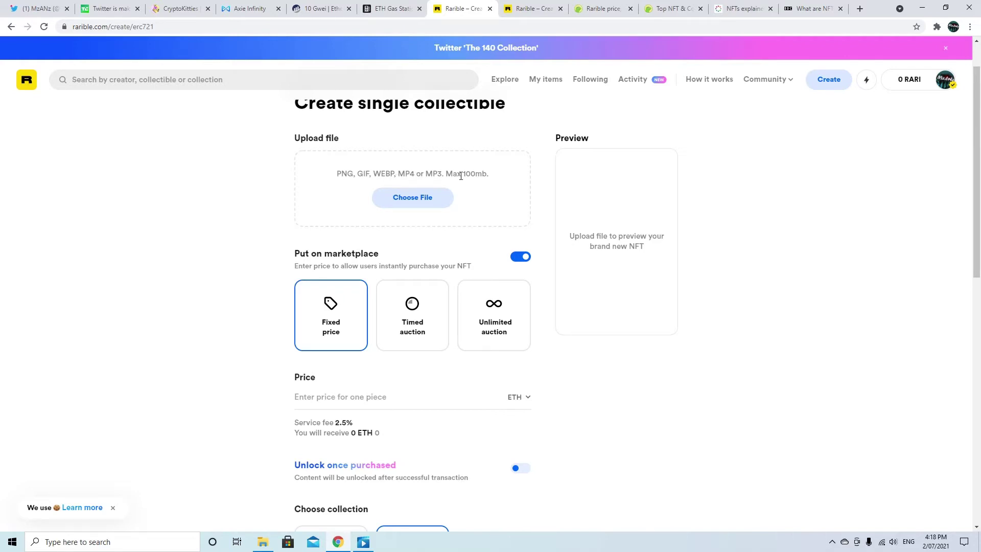
scroll(257, 249, down, 3)
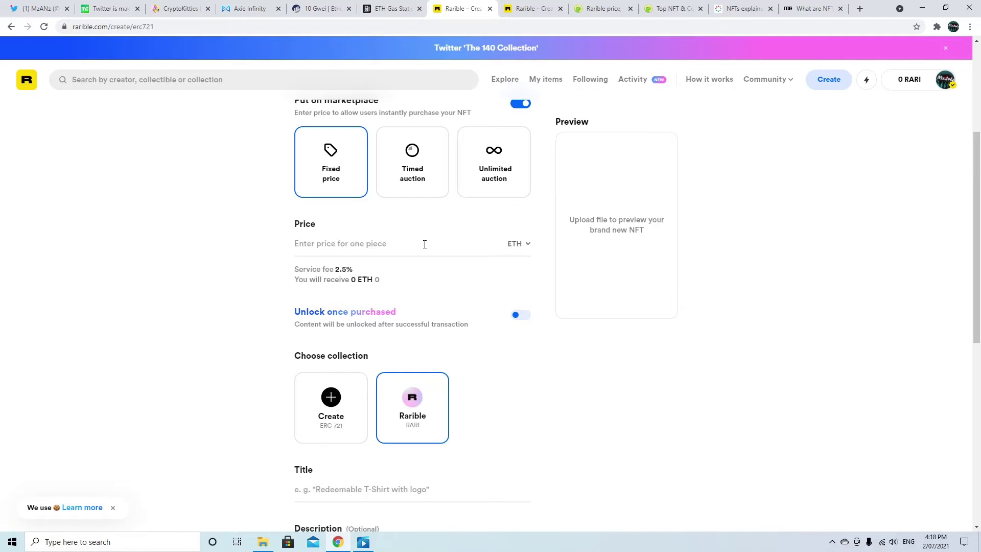
Check which currencies are offered for the collectible's price, leaving the selection as it is.
click(515, 244)
scroll(511, 323, down, 3)
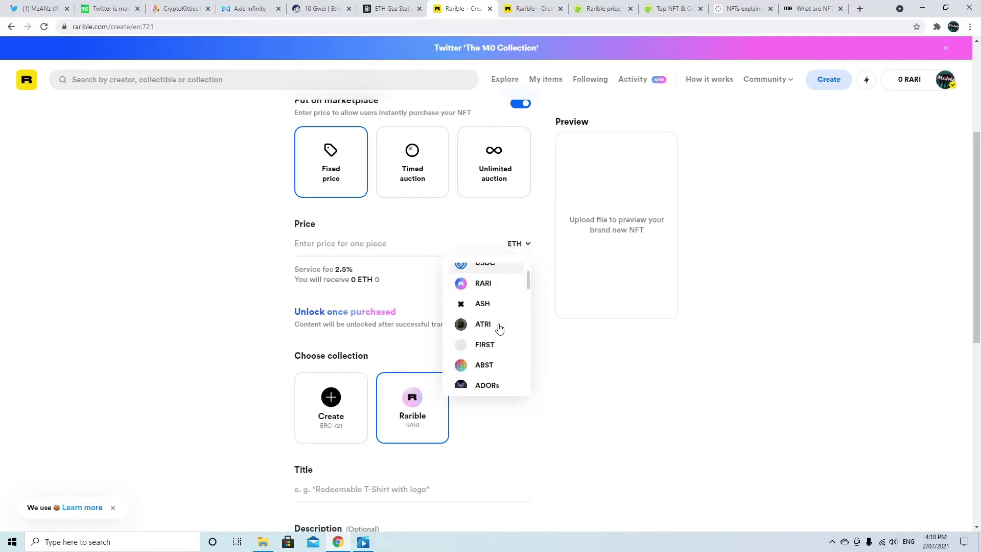
scroll(506, 332, down, 1)
scroll(511, 340, up, 4)
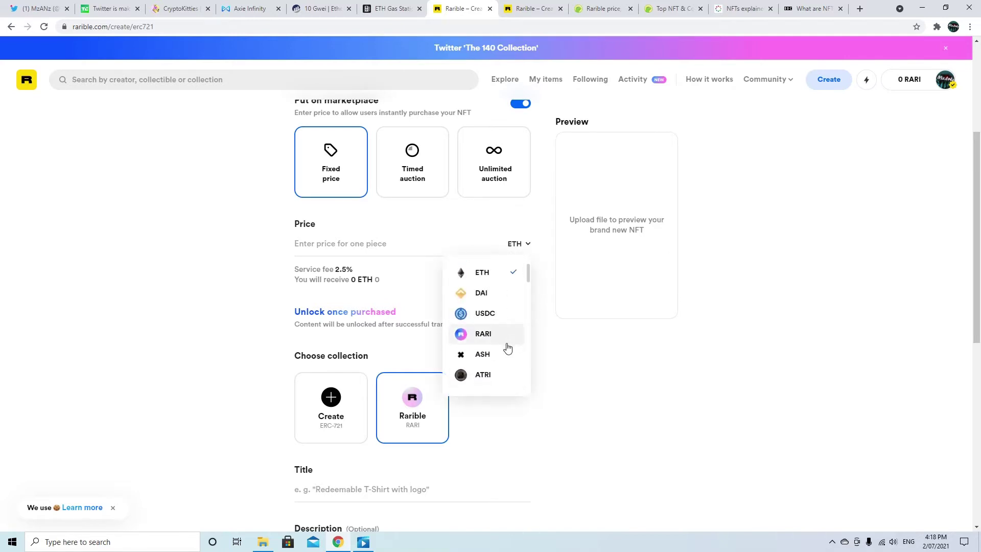
click(546, 346)
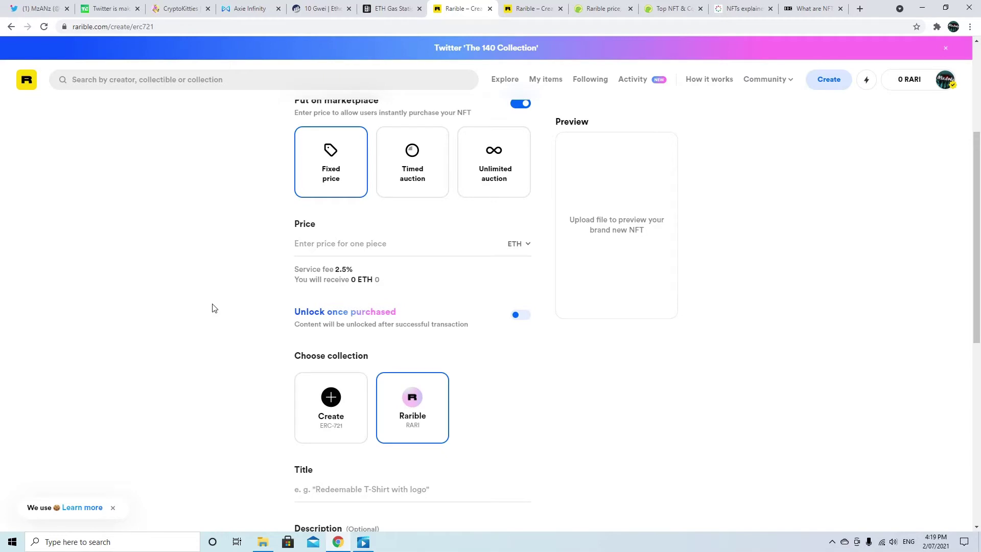
Review the collection, title, description and royalties fields of the single collectible form.
scroll(214, 308, down, 4)
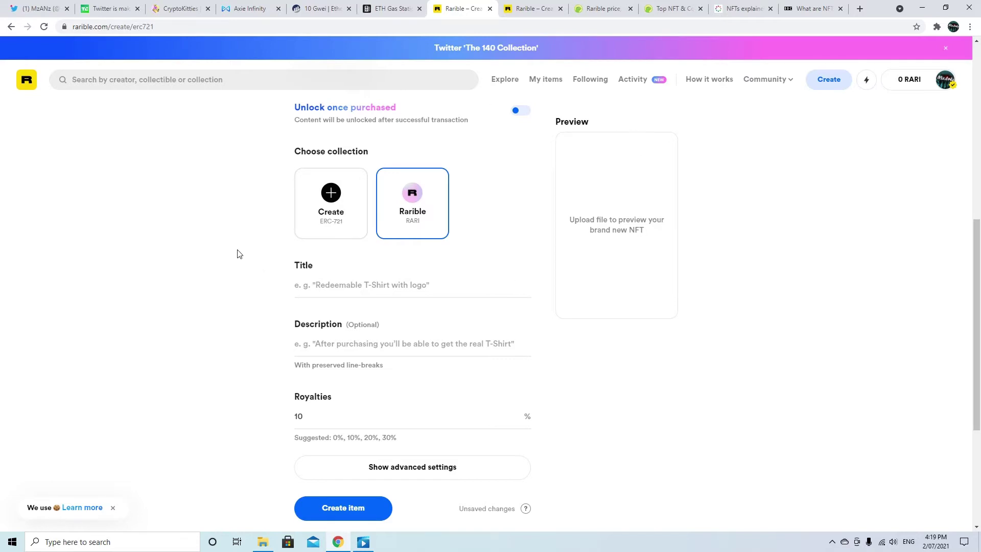
click(317, 293)
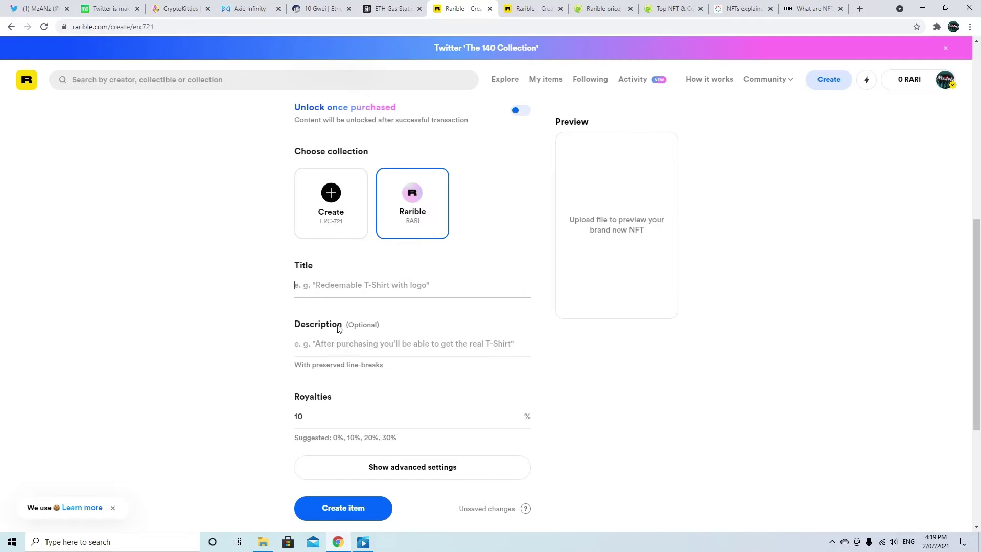
click(369, 352)
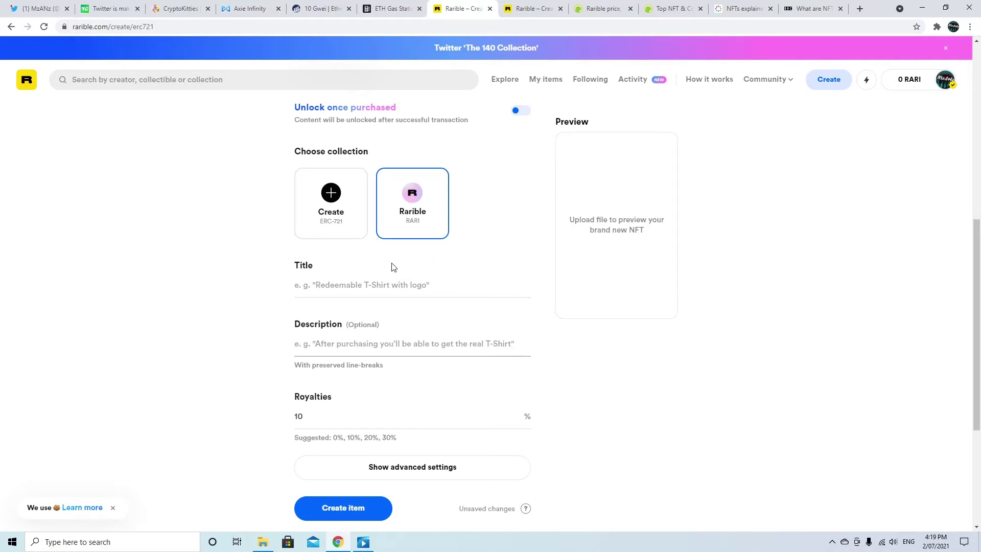
click(358, 423)
scroll(359, 422, down, 2)
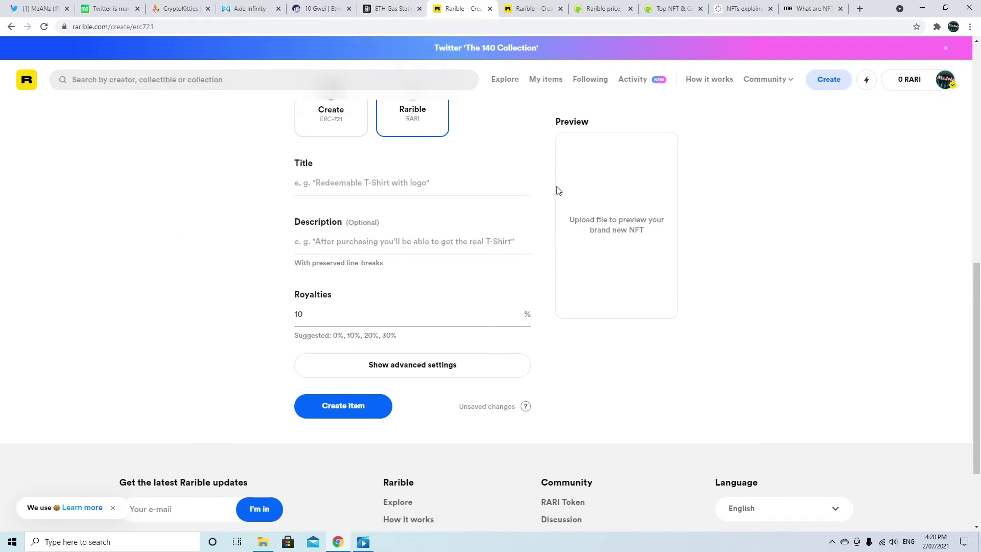
scroll(580, 317, up, 10)
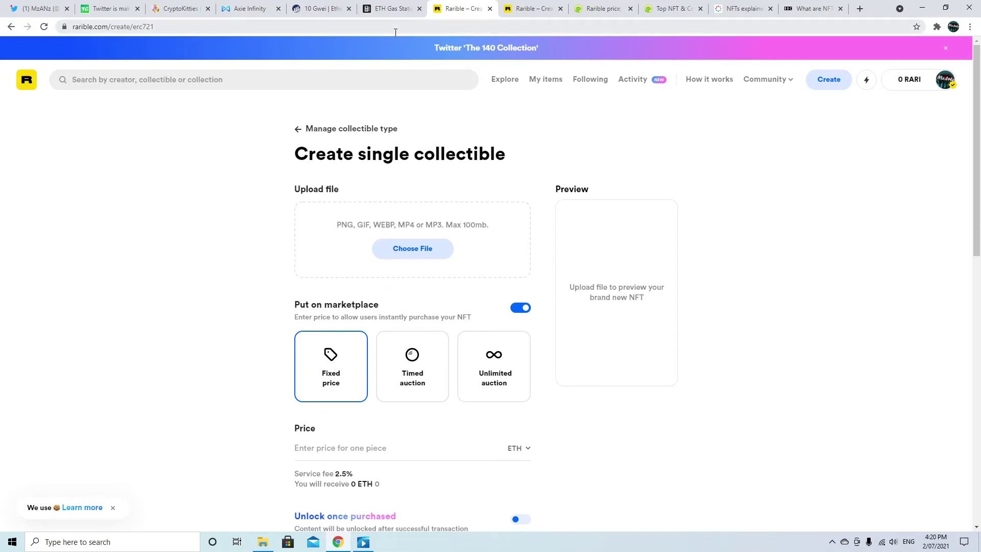
Switch to the Etherscan gas tracker and examine the average gas price and the estimated transfer and Uniswap costs.
click(308, 15)
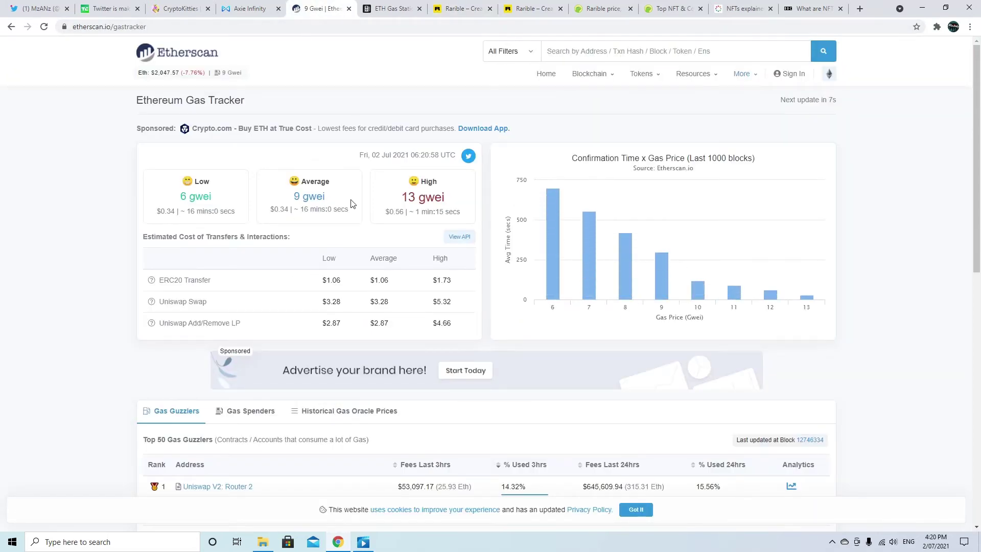
drag(335, 204, 291, 215)
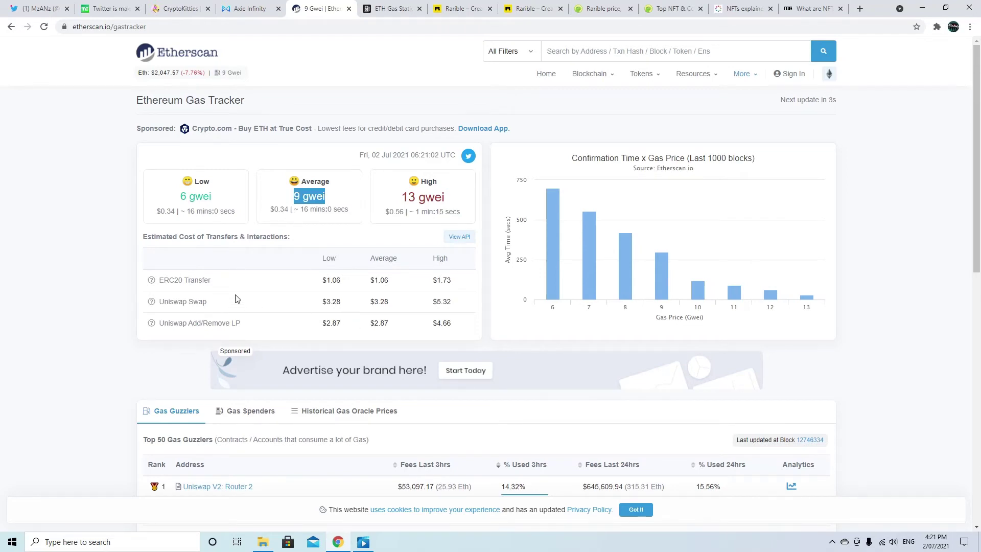
click(330, 281)
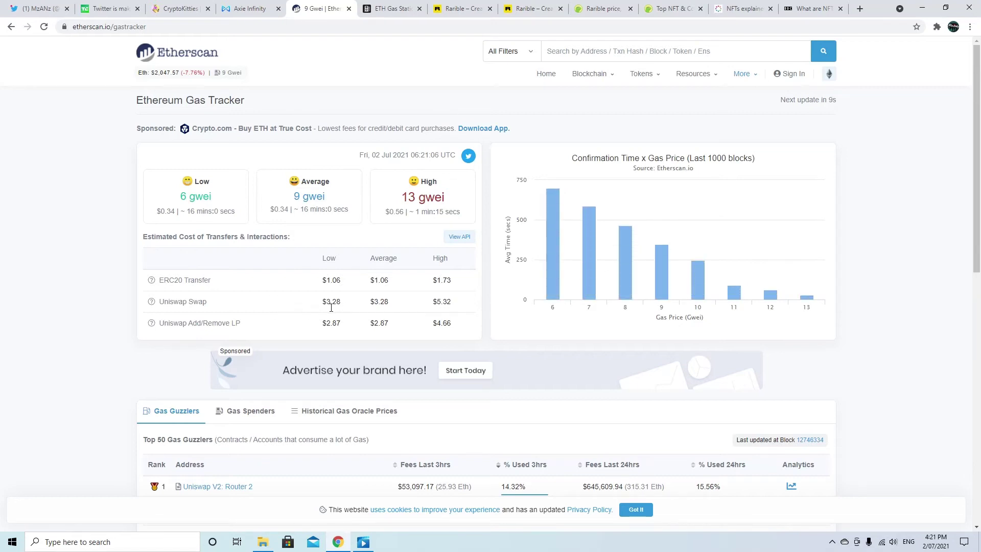
drag(327, 302, 354, 305)
click(355, 305)
double_click(388, 328)
Return to the Rarible home page and browse its top sellers, live auctions, hot bids, collections and Explore listings.
click(453, 9)
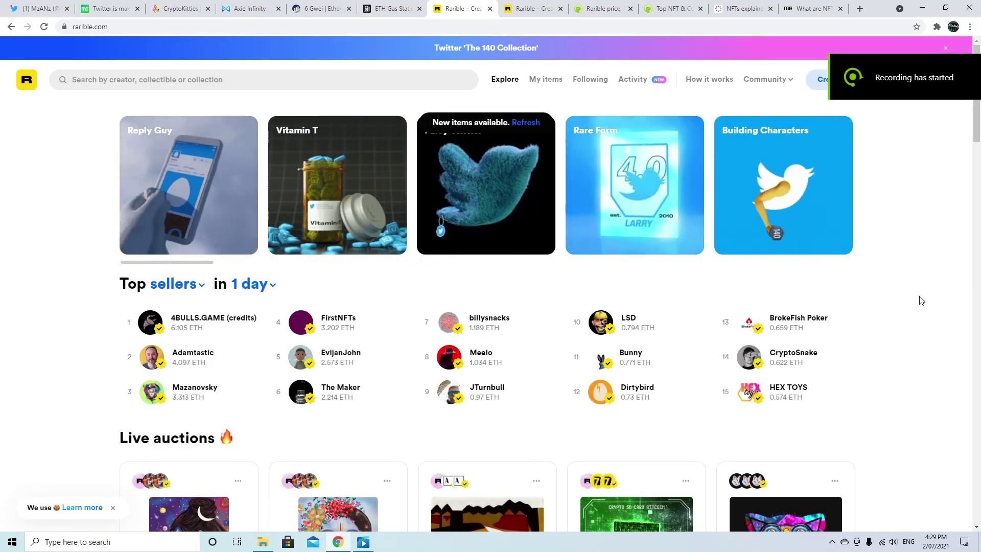
scroll(918, 294, down, 11)
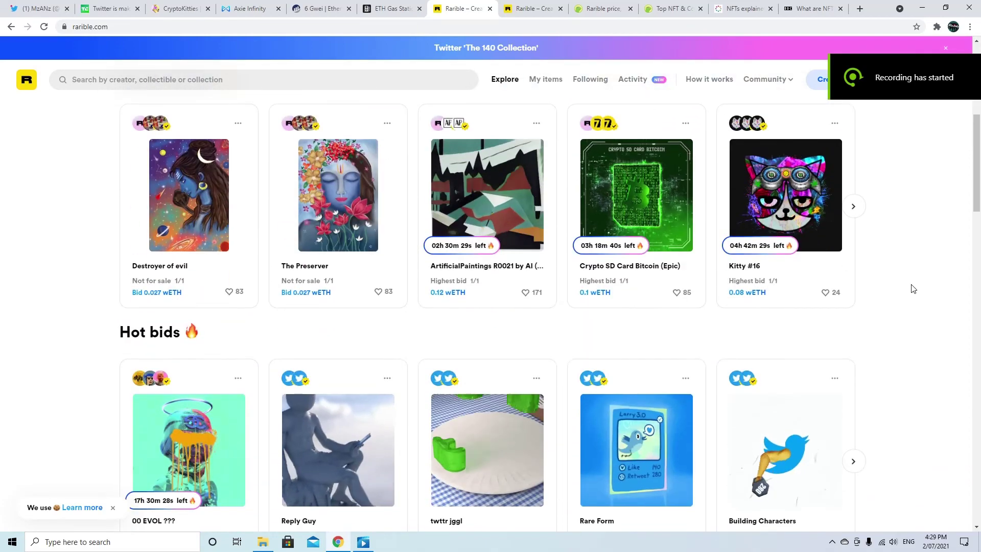
scroll(912, 290, down, 6)
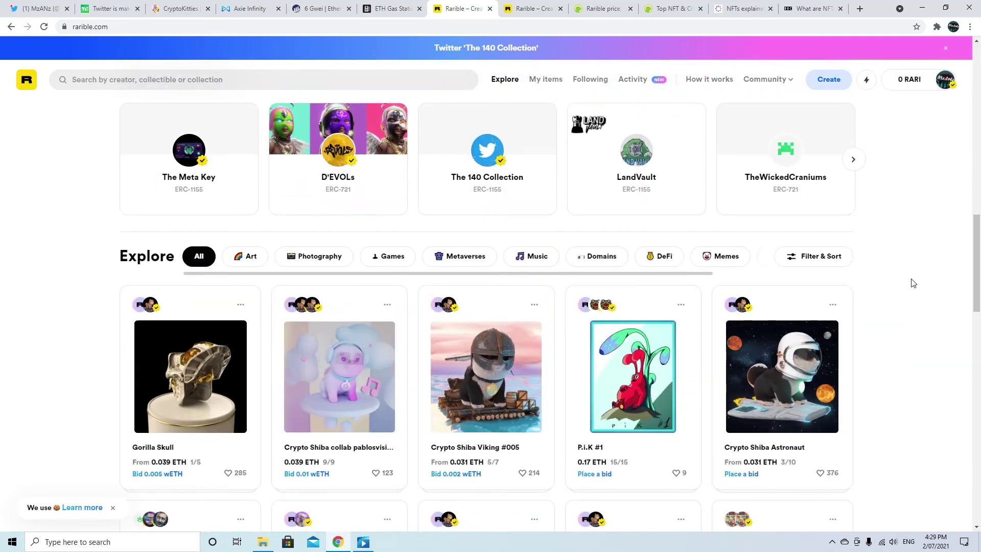
scroll(913, 284, down, 3)
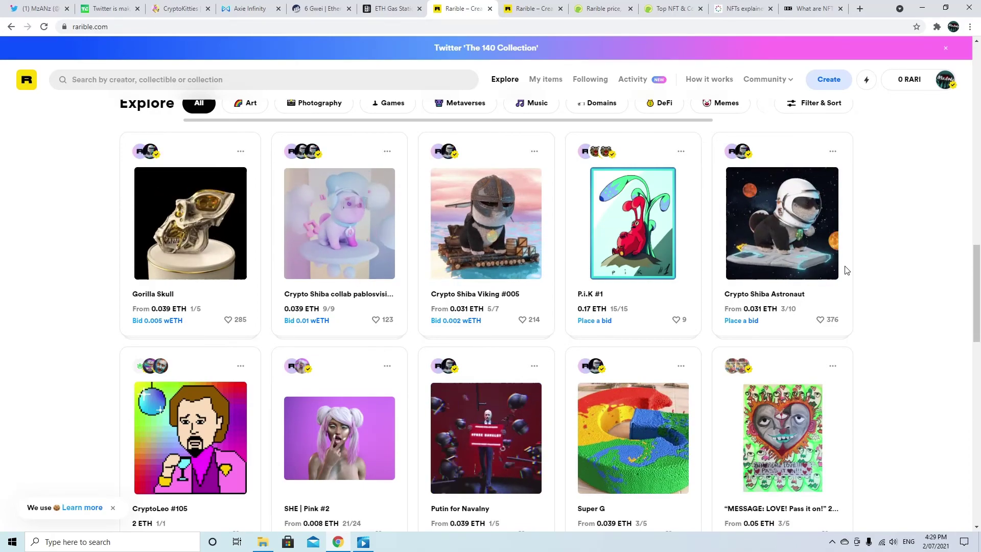
scroll(845, 270, up, 13)
scroll(843, 263, up, 7)
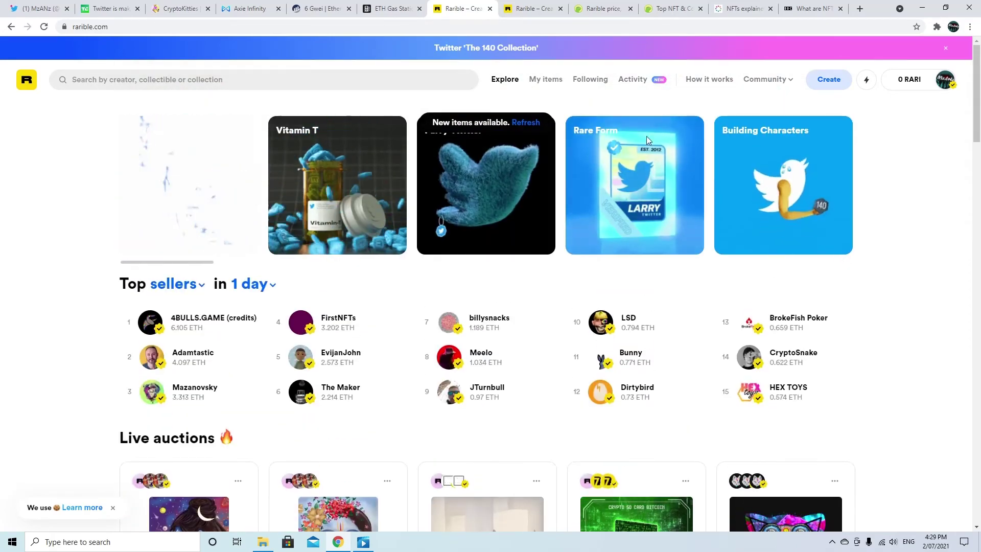
Open the profile's own items, review the owned collectibles, and view the followers list before closing it.
click(544, 90)
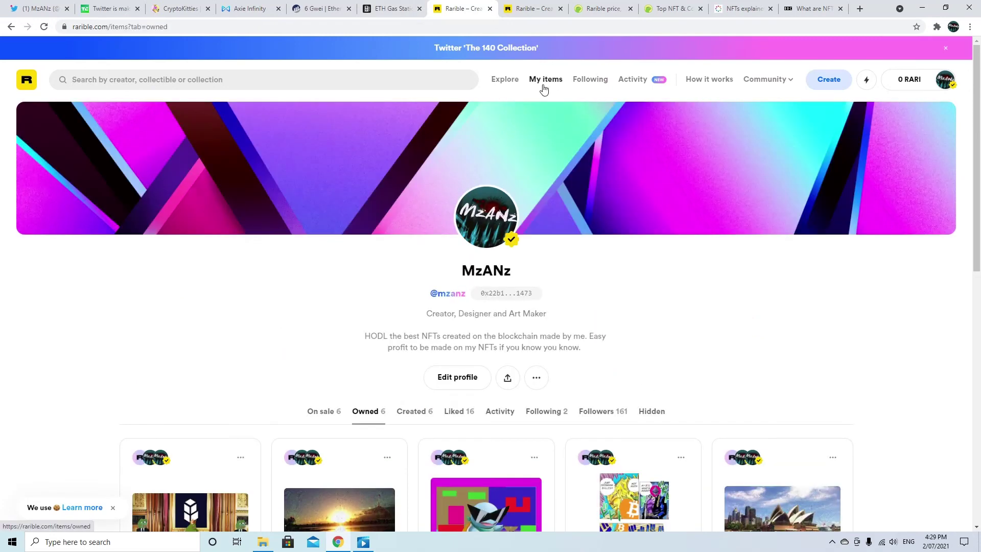
scroll(716, 301, down, 1)
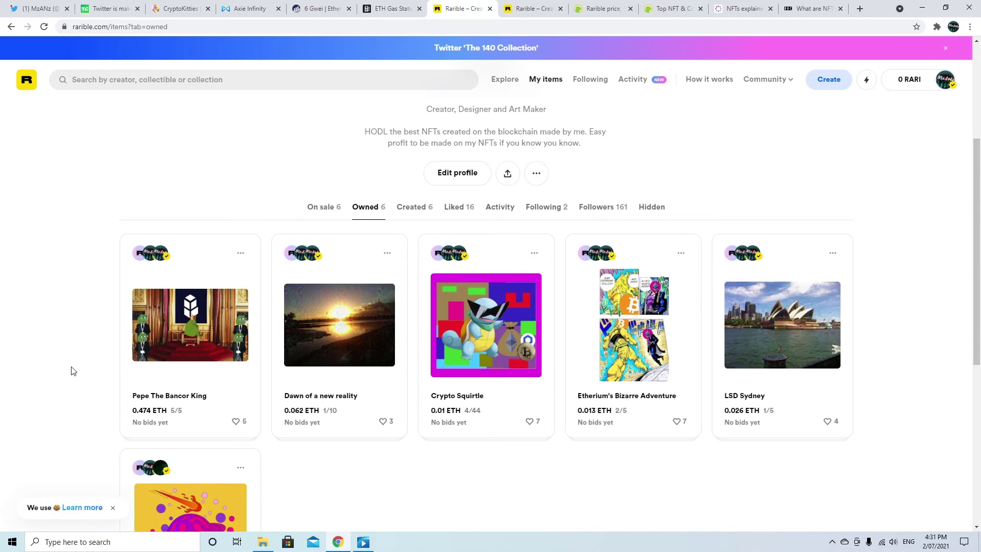
click(610, 207)
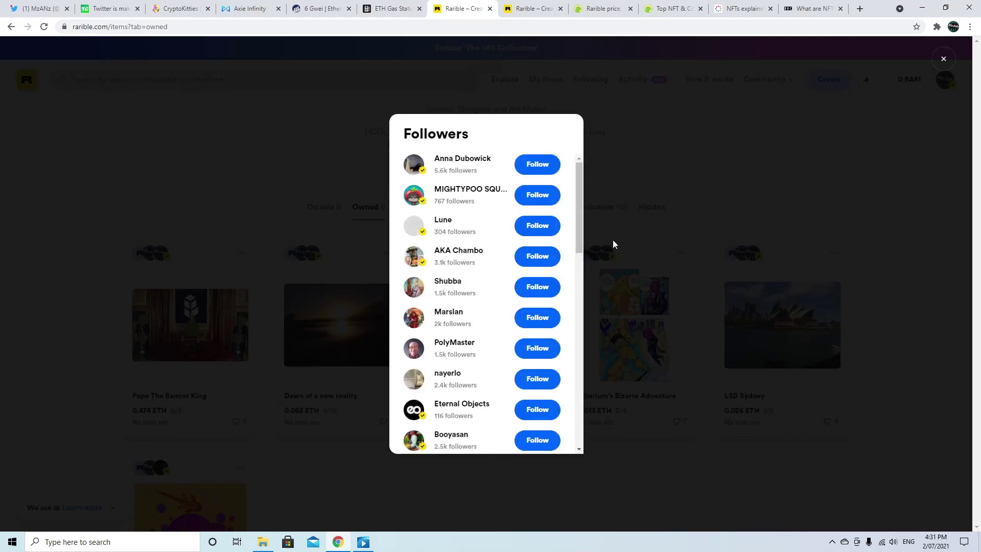
click(680, 213)
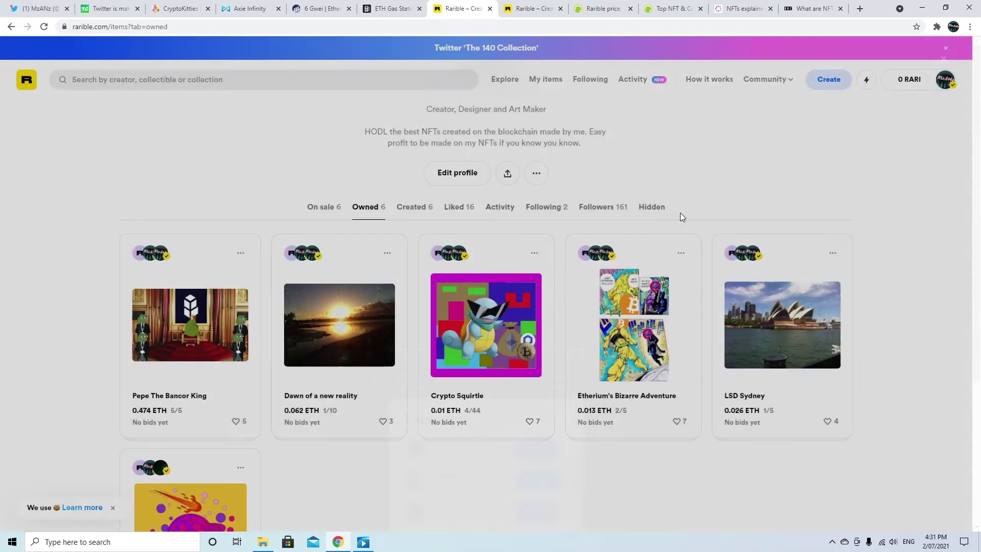